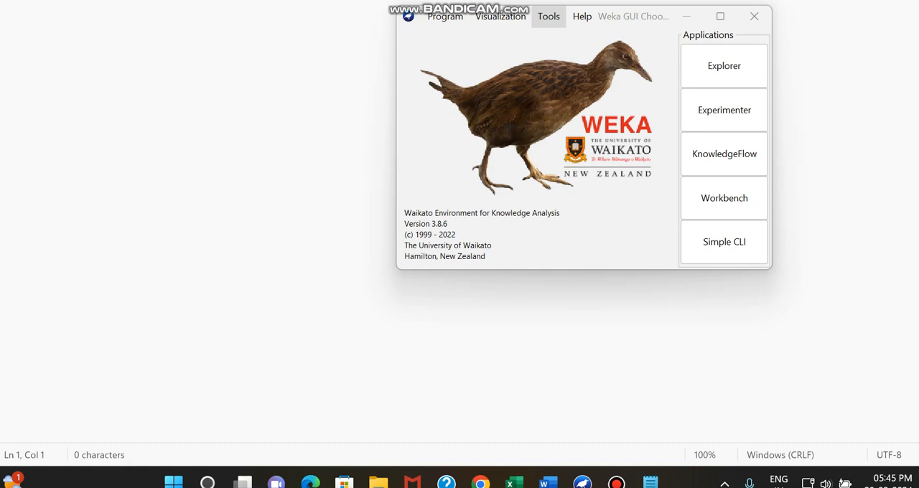
Launch the ArffViewer from the GUI Chooser's Tools menu
click(549, 16)
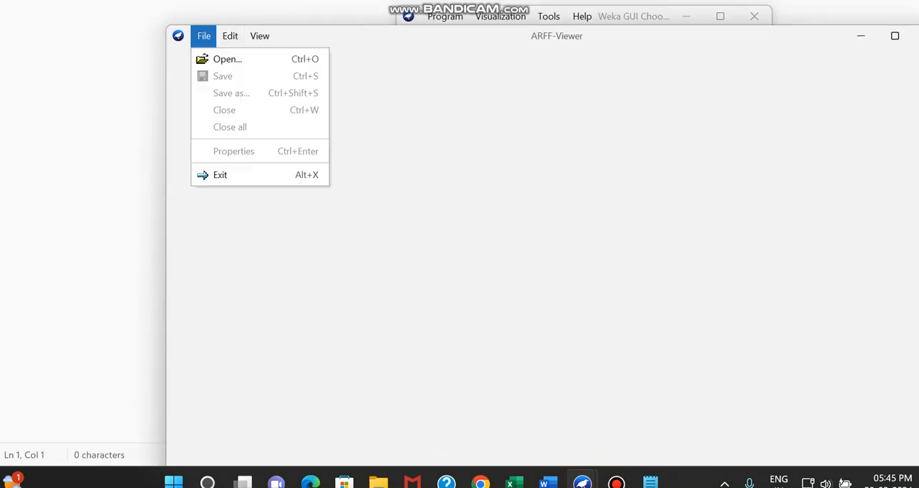
Browse the Open dialog to D: > codes > weka > arff to csv
click(228, 59)
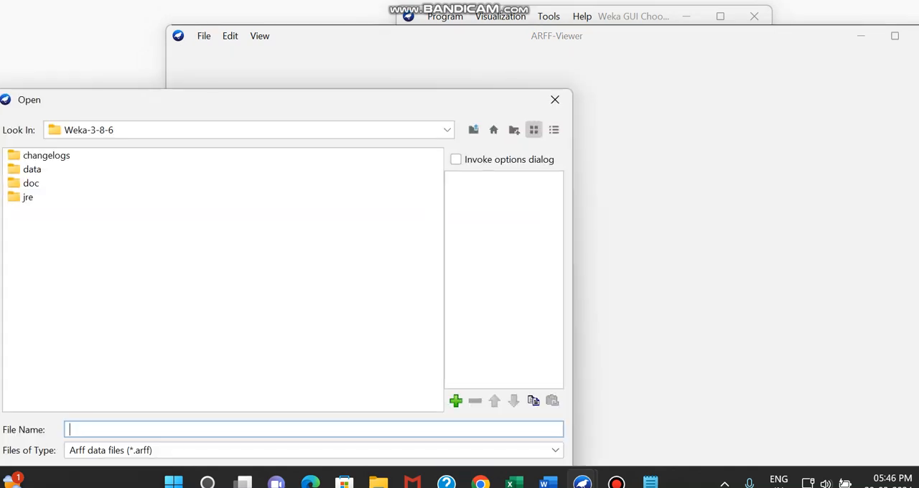
click(446, 130)
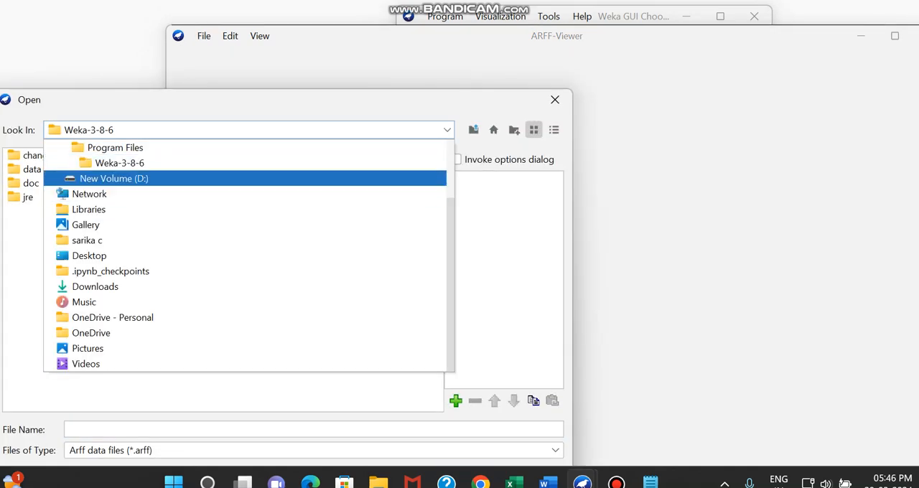
click(129, 178)
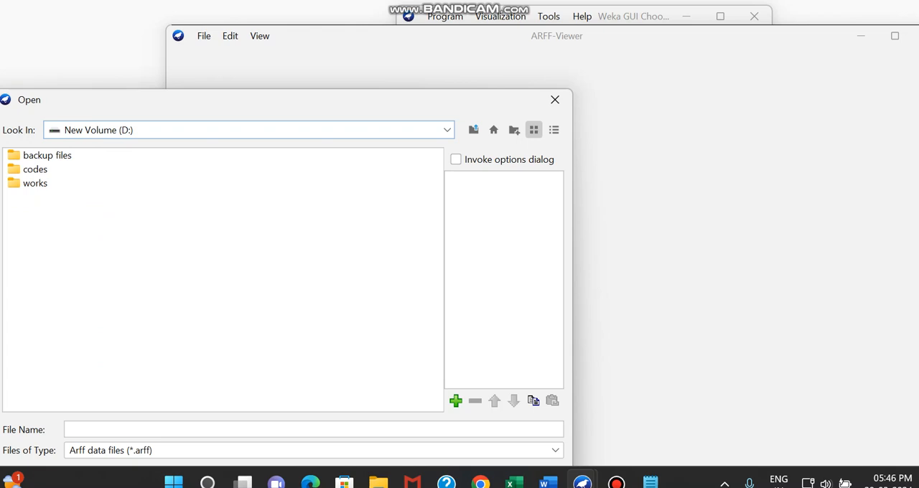
double_click(34, 170)
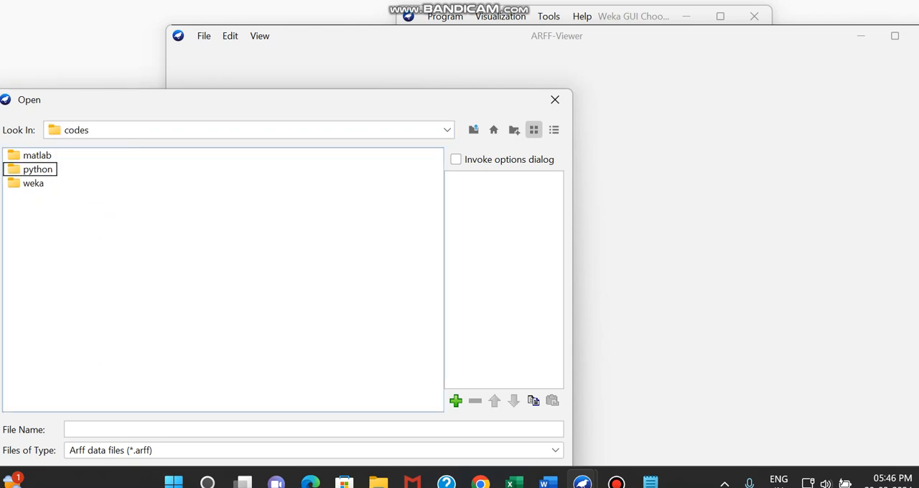
double_click(33, 183)
double_click(43, 155)
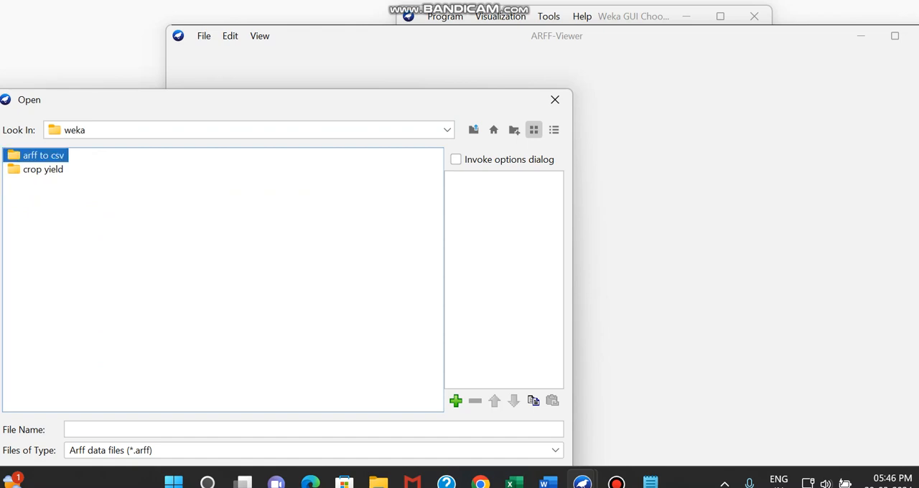
Load Train_Rule.arff into the viewer and reach for the file commands
click(43, 155)
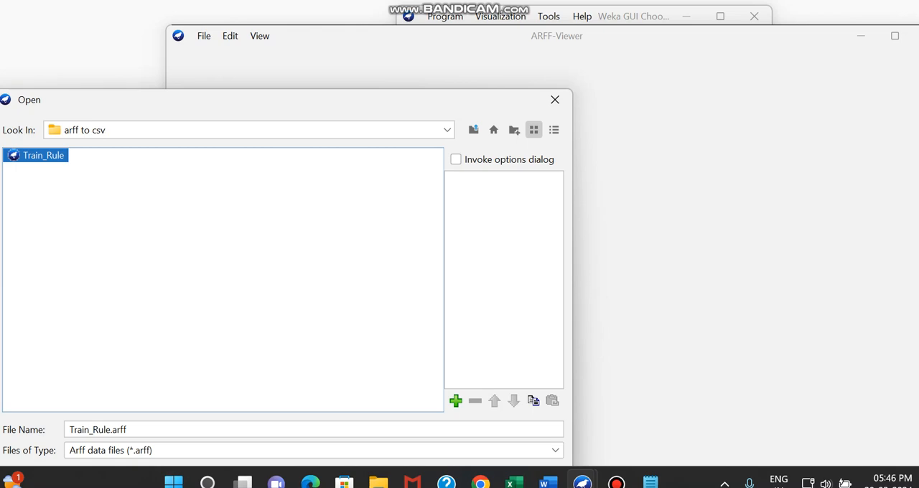
drag(251, 101, 340, 40)
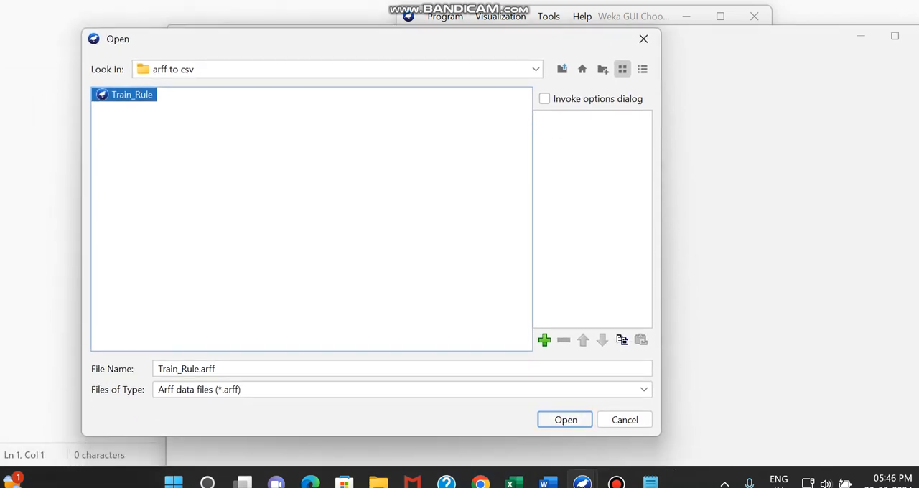
click(565, 420)
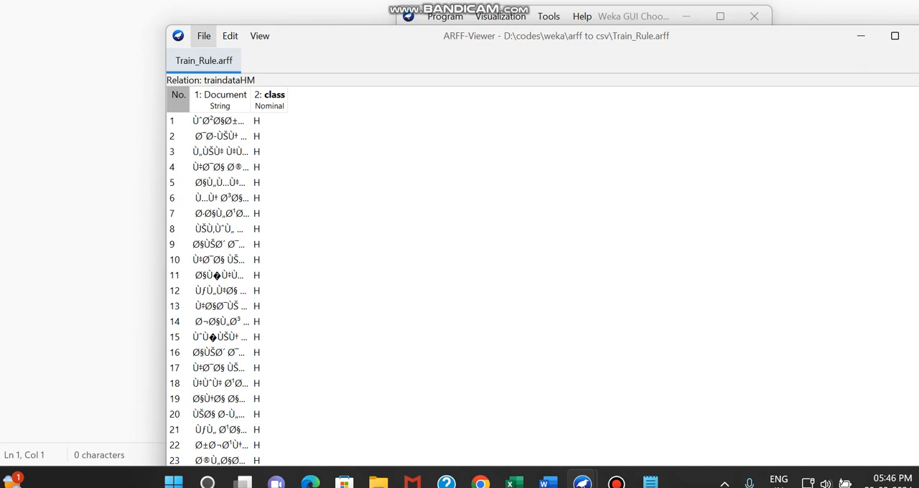
click(204, 36)
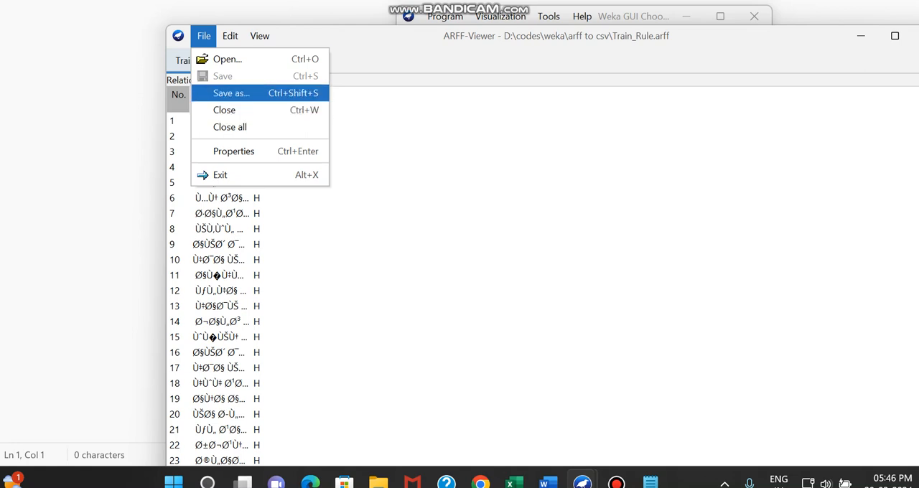
Save the dataset as CSV (comma separated) Train_Rule.arff.csv in the same folder
click(232, 92)
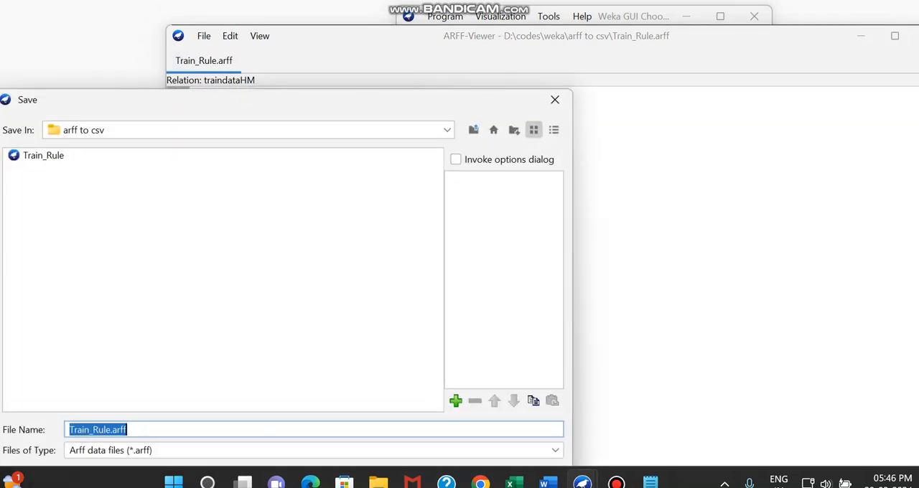
drag(287, 100, 371, 20)
click(639, 370)
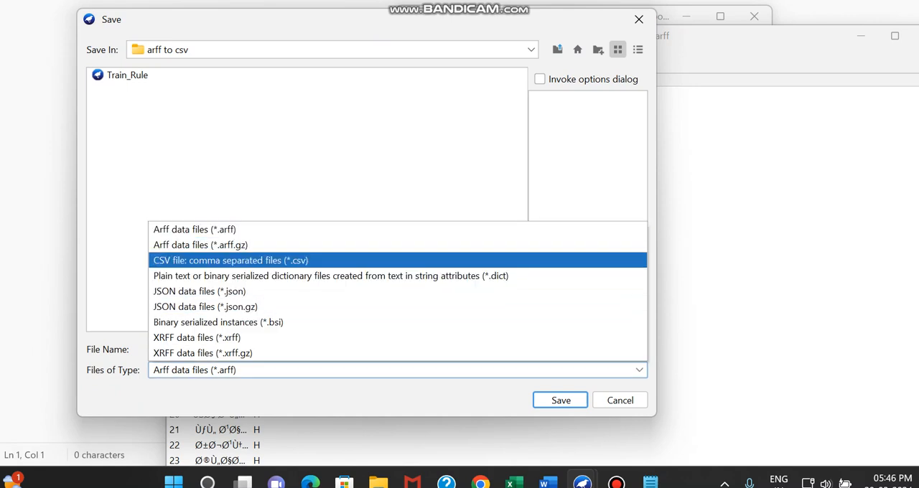
click(288, 259)
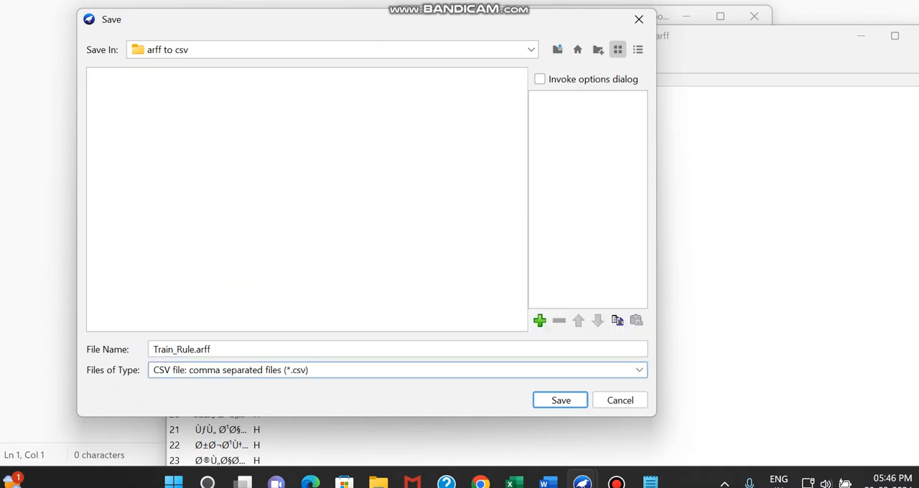
click(560, 400)
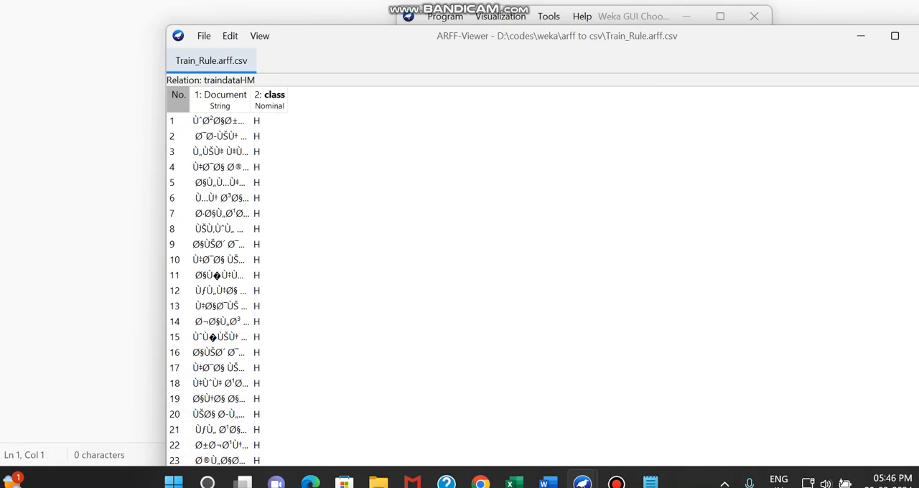
click(377, 480)
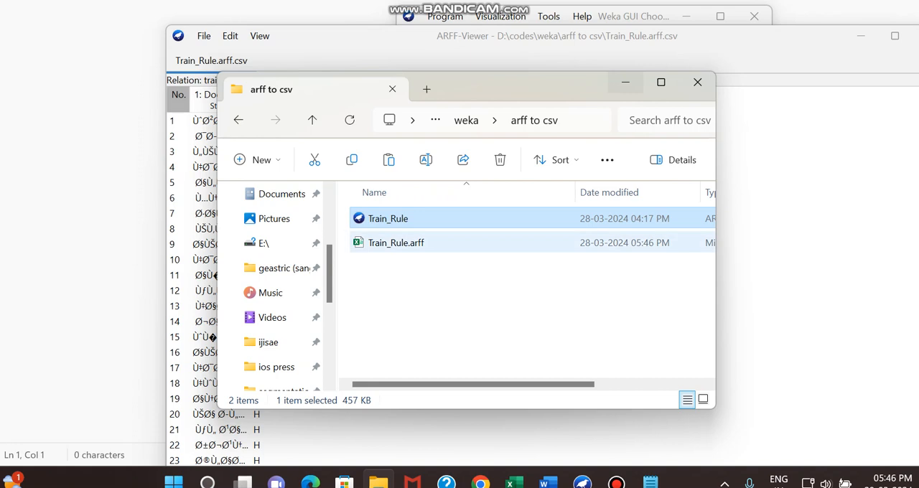
Maximize the folder window to check Type and Size columns, then restore it
click(660, 82)
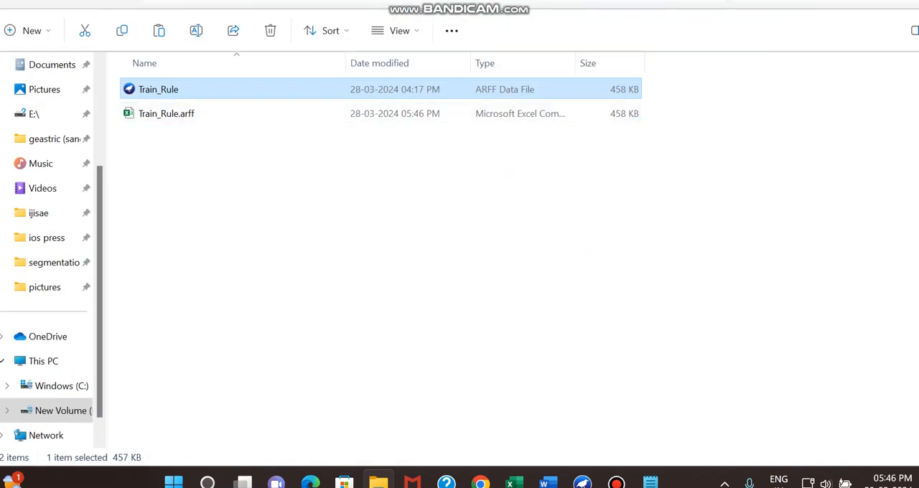
click(886, 30)
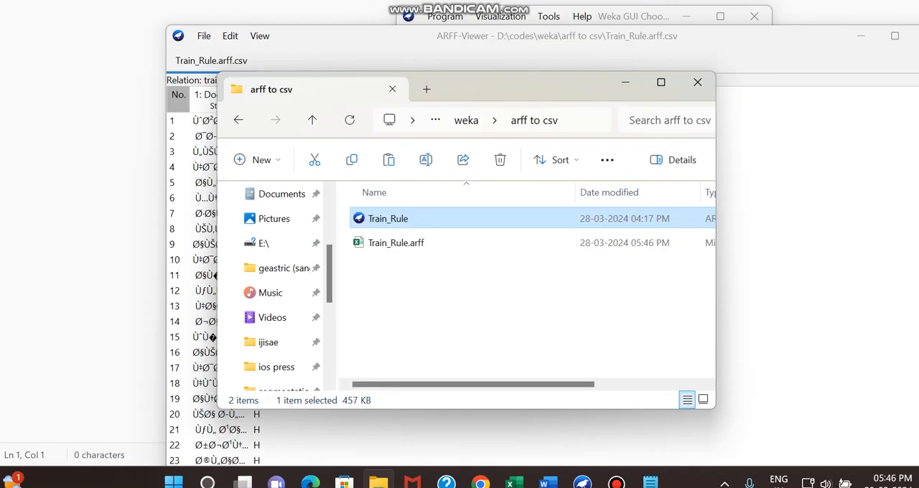